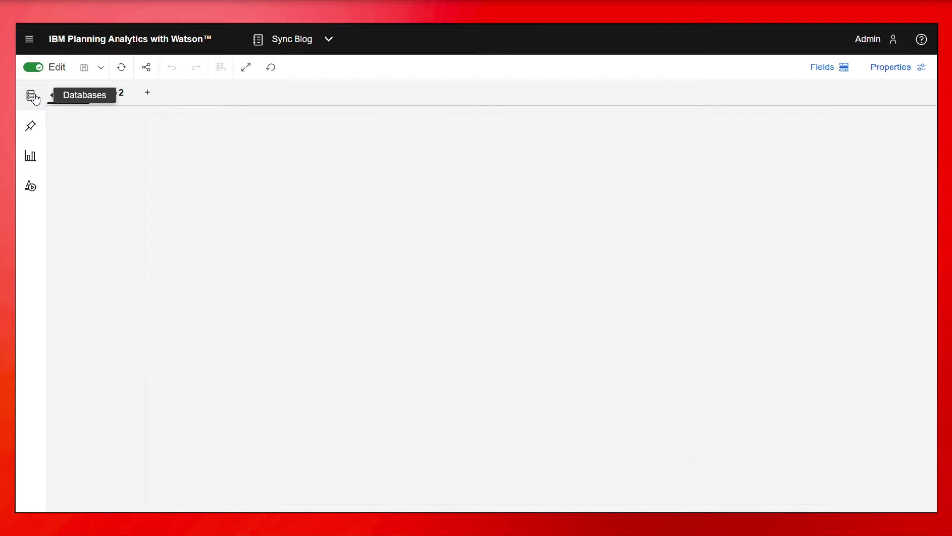
- Add the zzBlogView view of PTR01-AC's bpmFinance cube to Tab 1 as an exploration
left_click(32, 96)
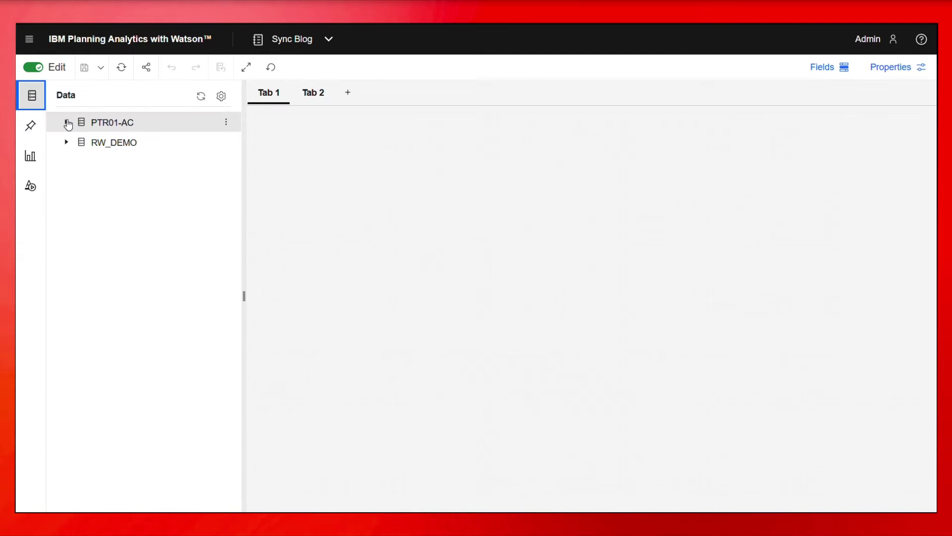
left_click(67, 122)
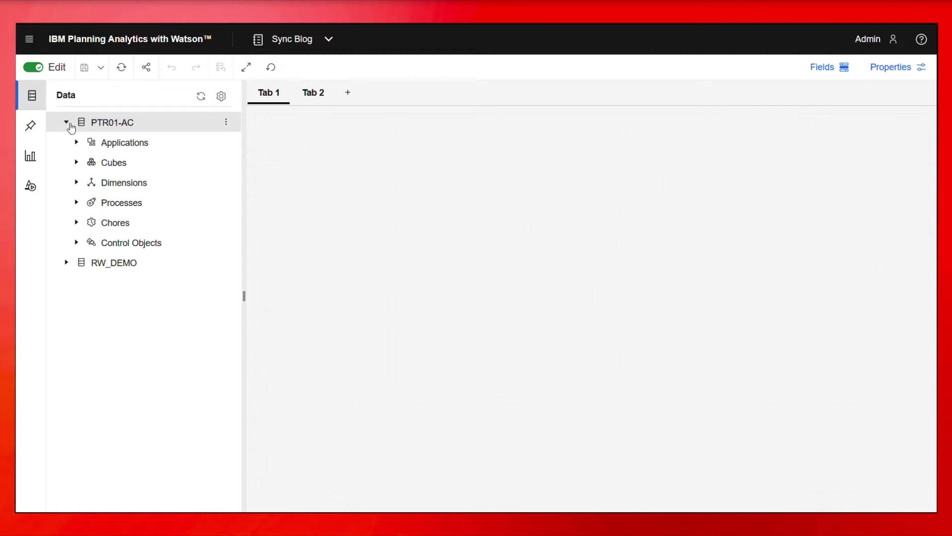
left_click(75, 163)
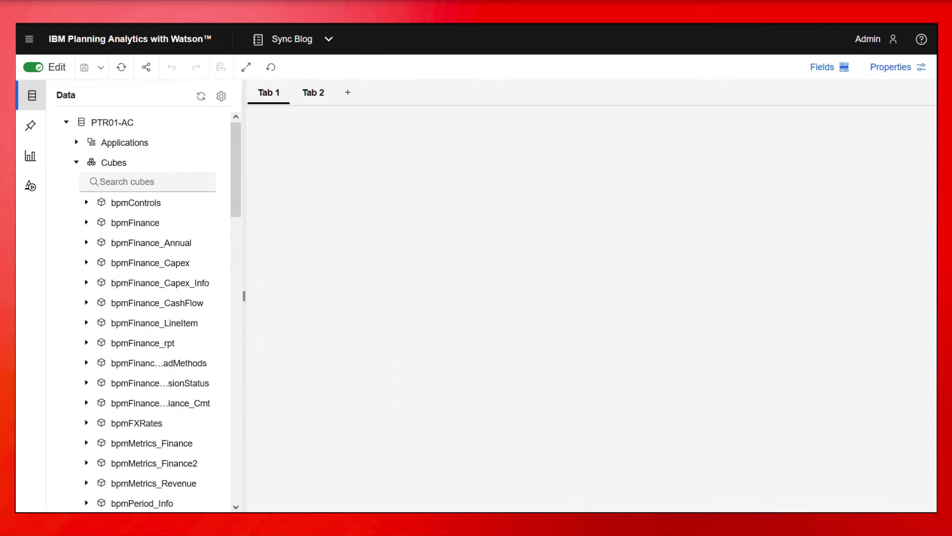
left_click(86, 223)
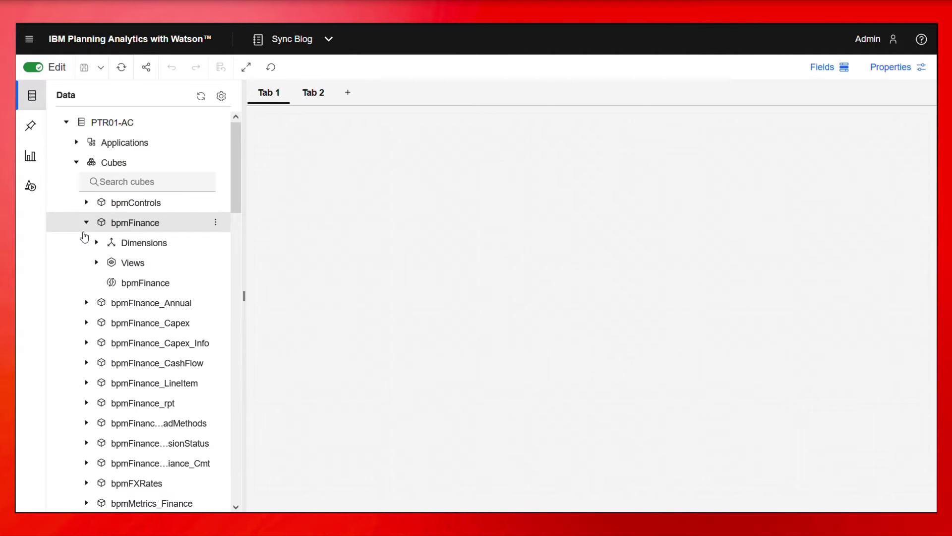
left_click(97, 263)
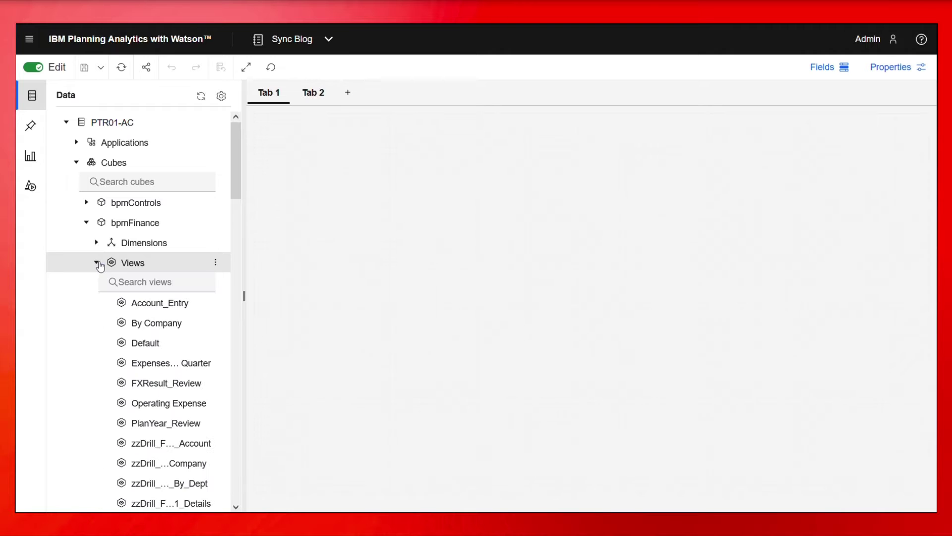
scroll(208, 278, "down", 4)
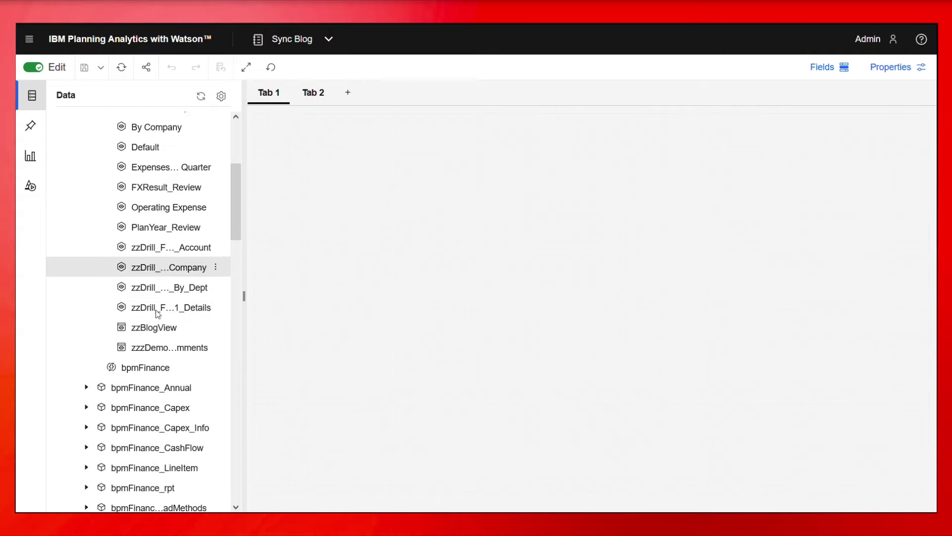
right_click(183, 325)
left_click(219, 342)
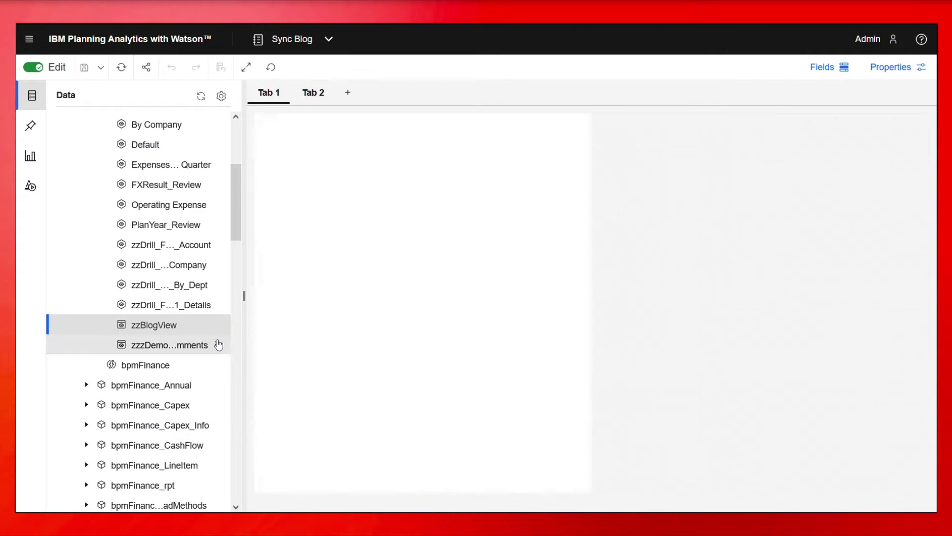
left_click(29, 98)
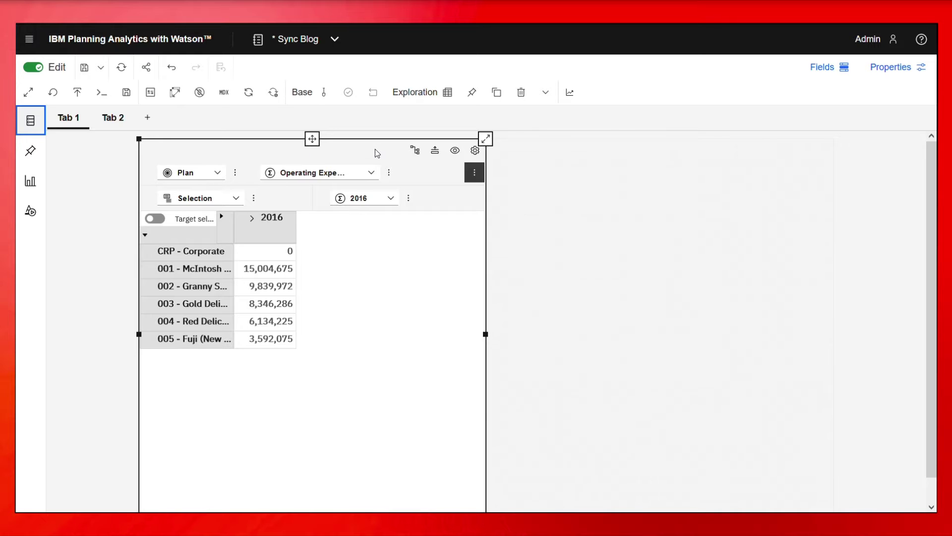
- Duplicate the exploration, place the copy right of the table, and make it a pie chart
left_click(496, 92)
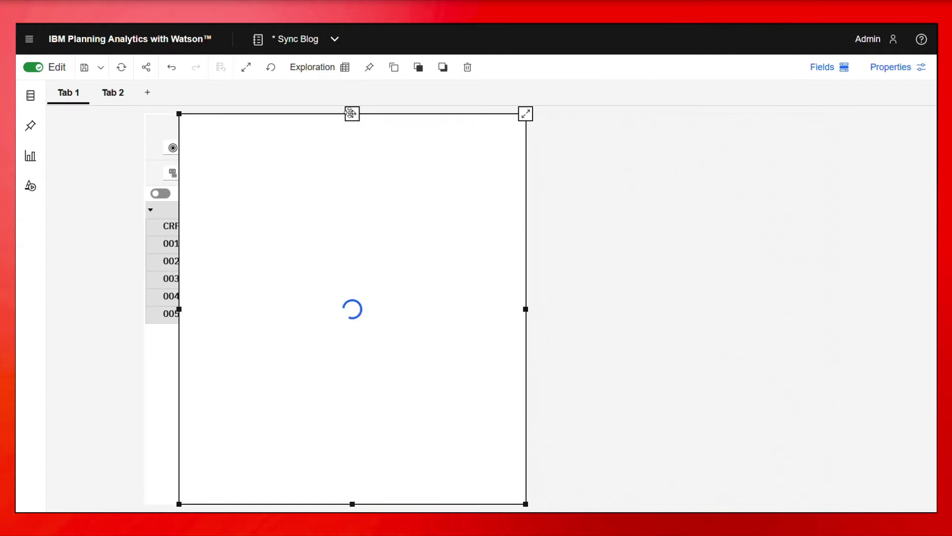
left_click_drag(353, 114, 659, 138)
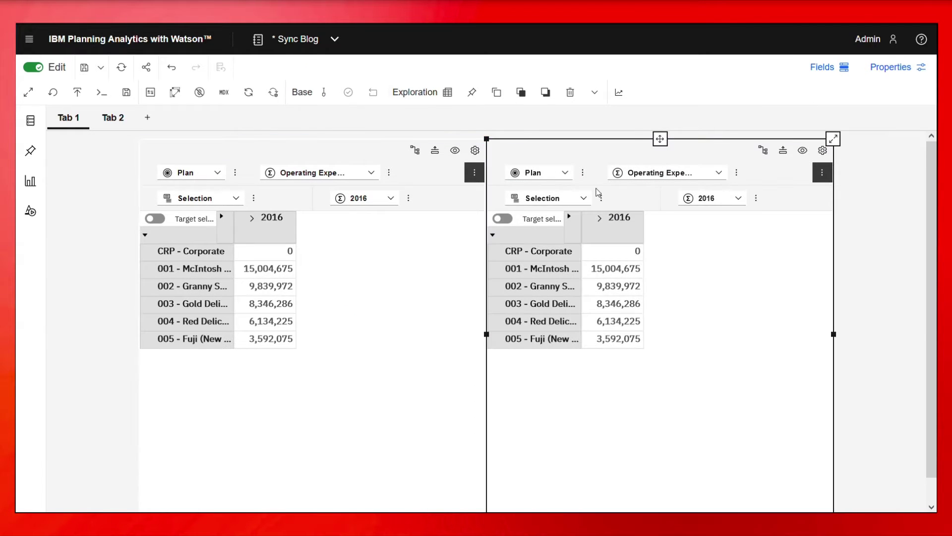
left_click(428, 97)
scroll(685, 342, "down", 1)
scroll(685, 341, "down", 3)
left_click(628, 358)
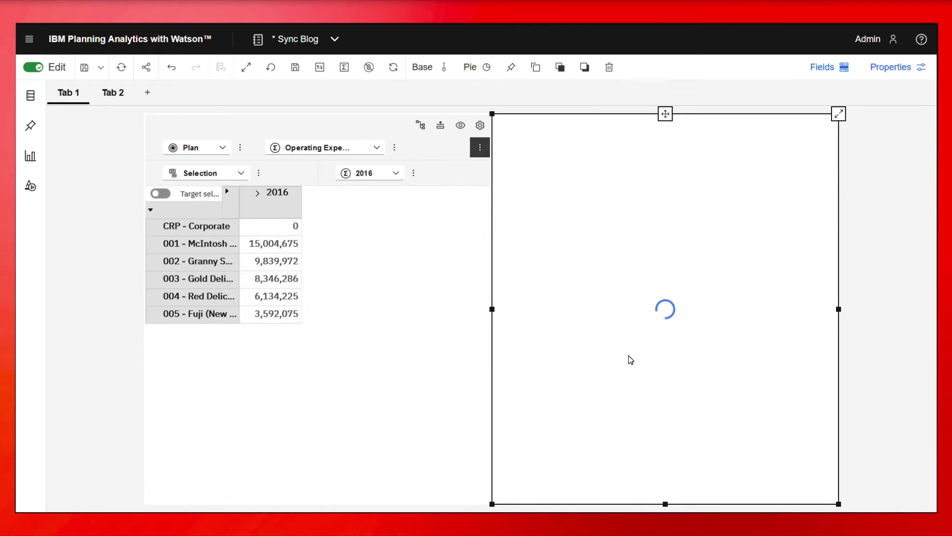
- Label the pie chart's slices with percentages via Chart > Display %
left_click(898, 74)
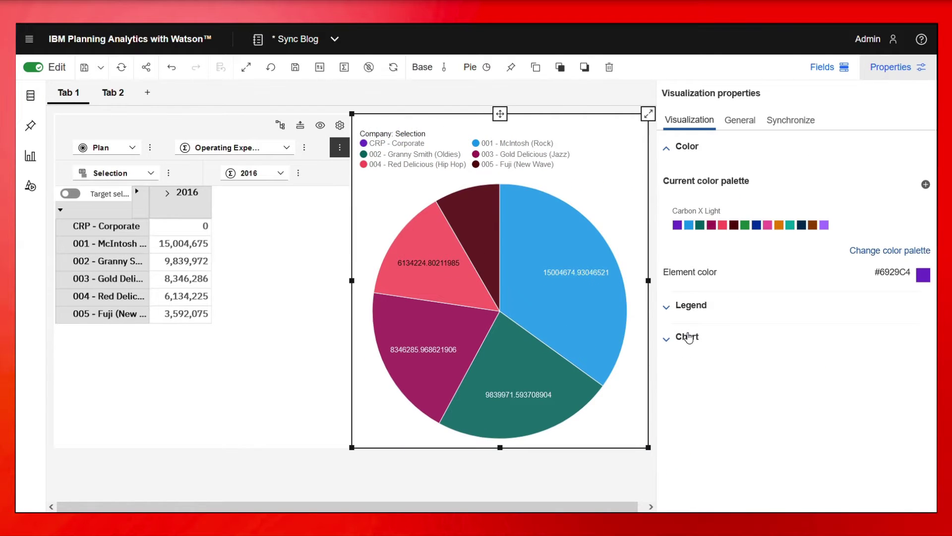
left_click(688, 336)
left_click(914, 380)
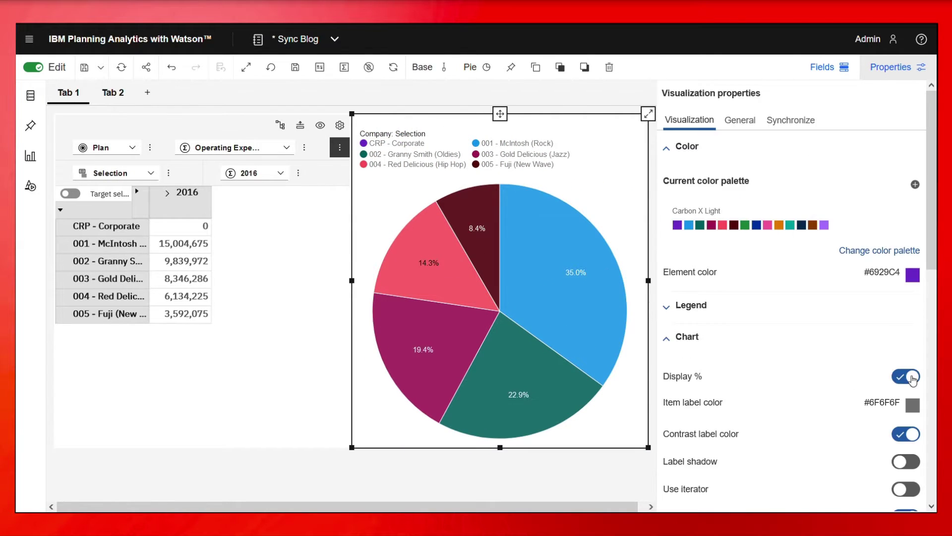
left_click(895, 69)
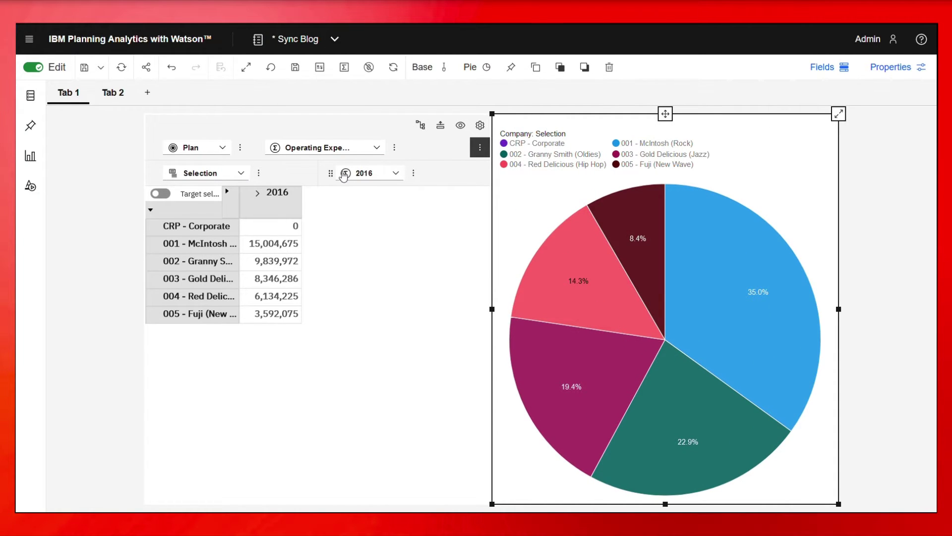
- Switch the table's scenario from Plan to Final Budget, leaving the pie chart on Plan
left_click(34, 68)
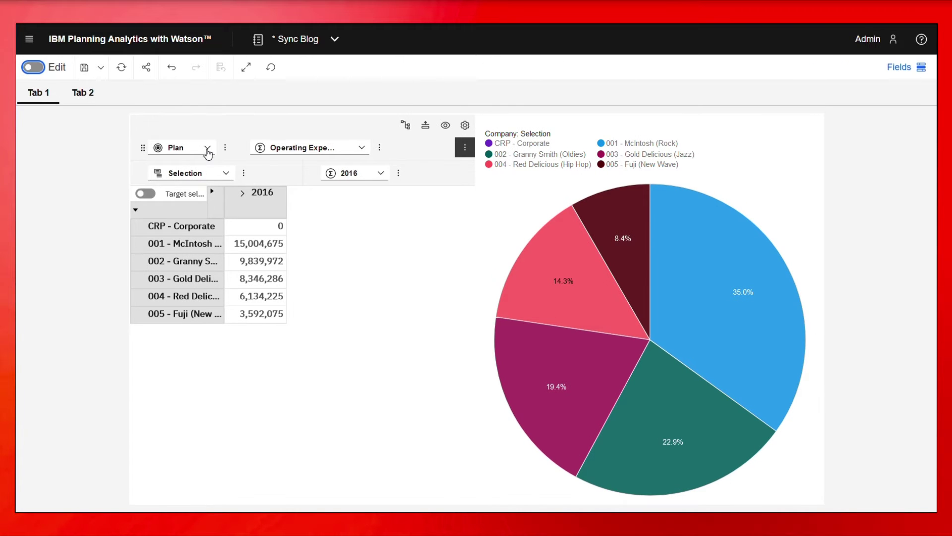
left_click(208, 150)
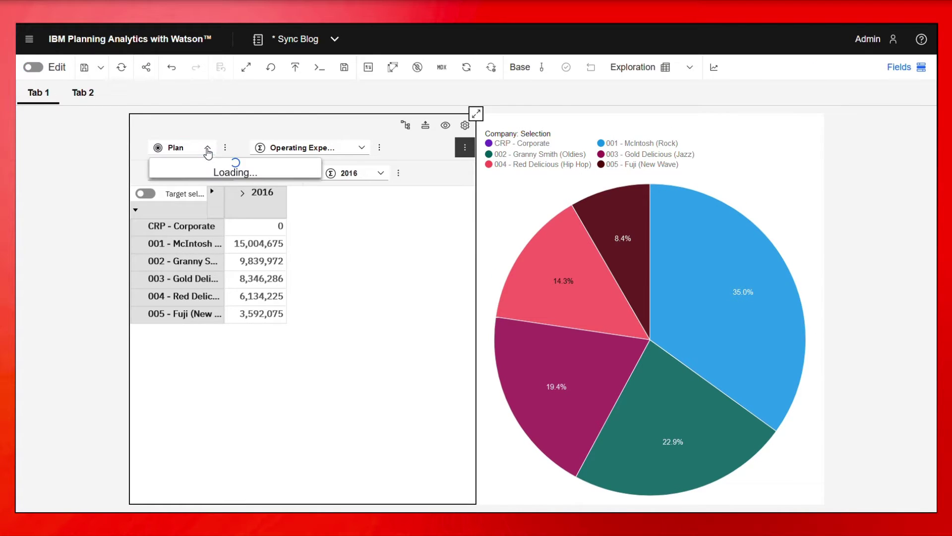
left_click(227, 237)
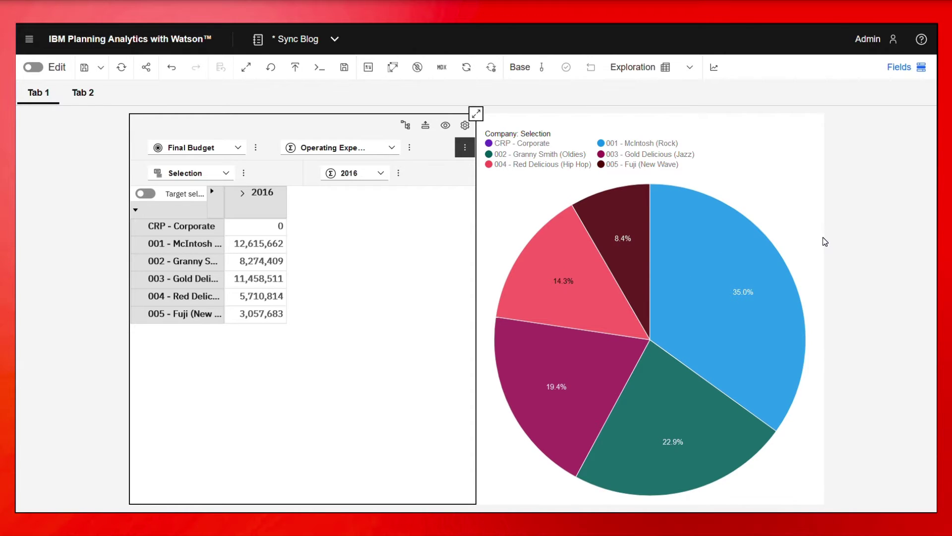
left_click(32, 67)
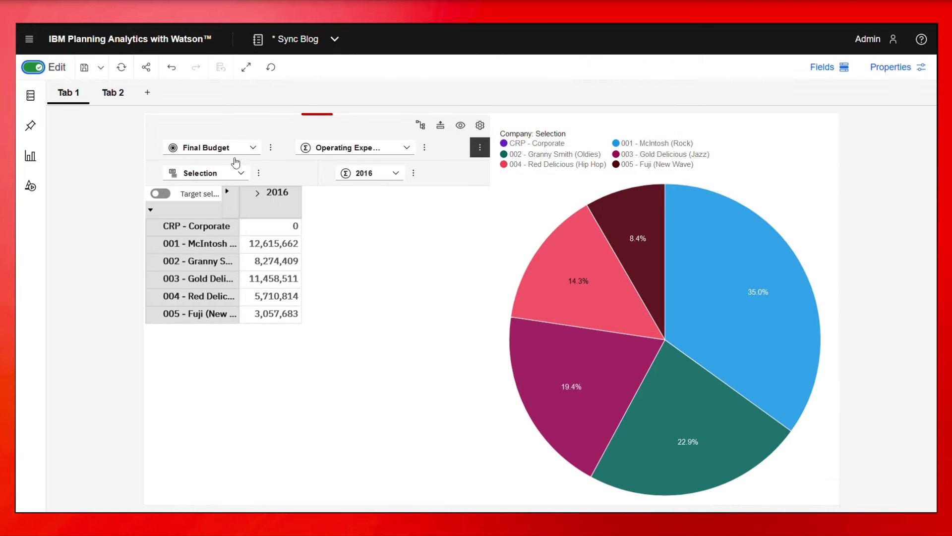
- Turn on Synchronize dimensions in the Final Budget table's Synchronize properties
left_click(325, 129)
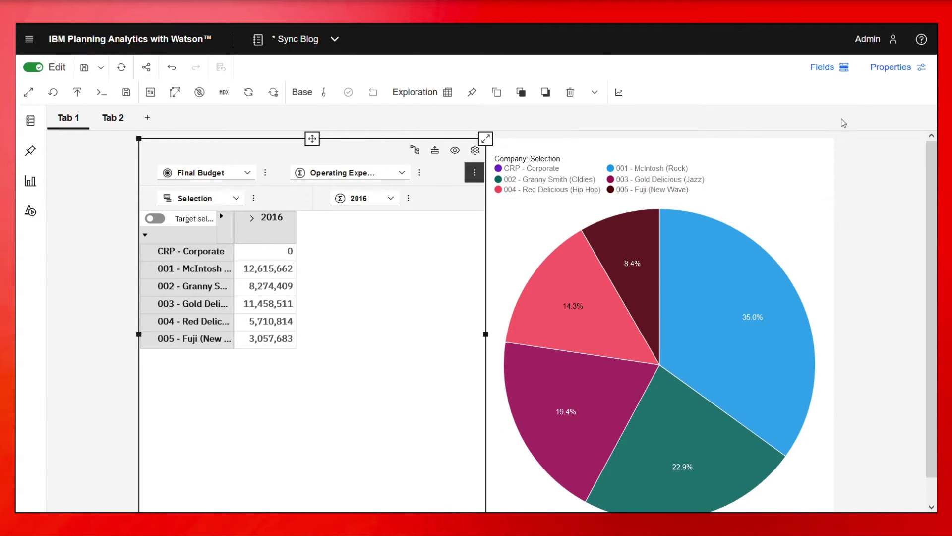
left_click(895, 69)
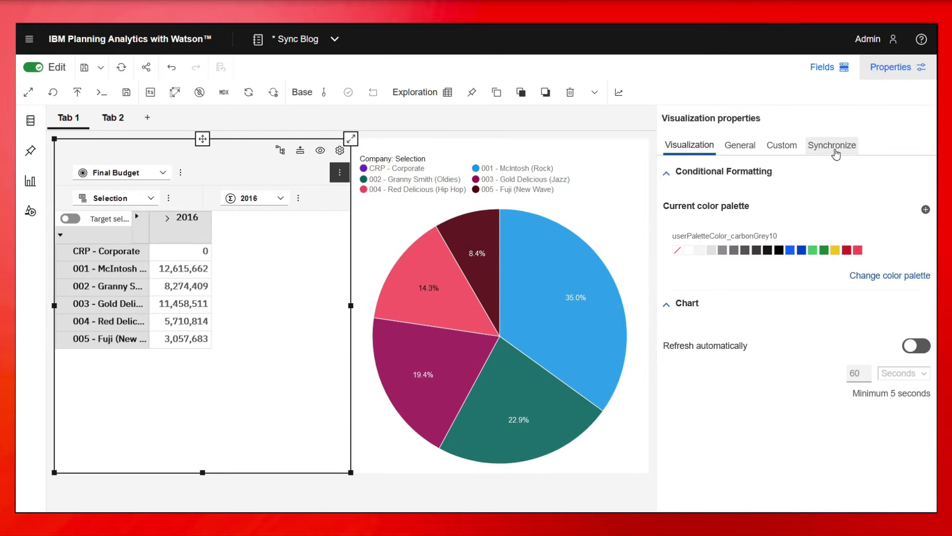
left_click(836, 155)
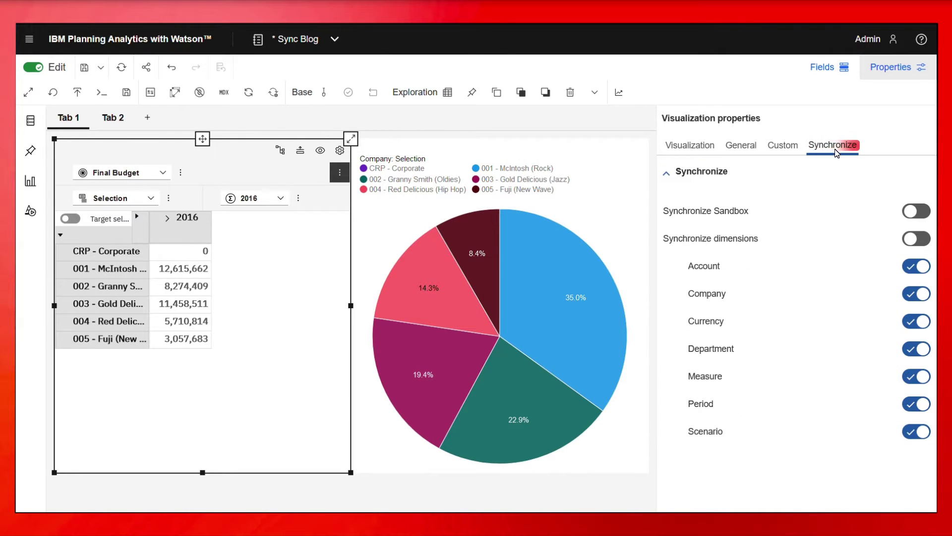
left_click(918, 244)
- Turn on Synchronize dimensions for the pie chart so it shows Final Budget shares
left_click(581, 153)
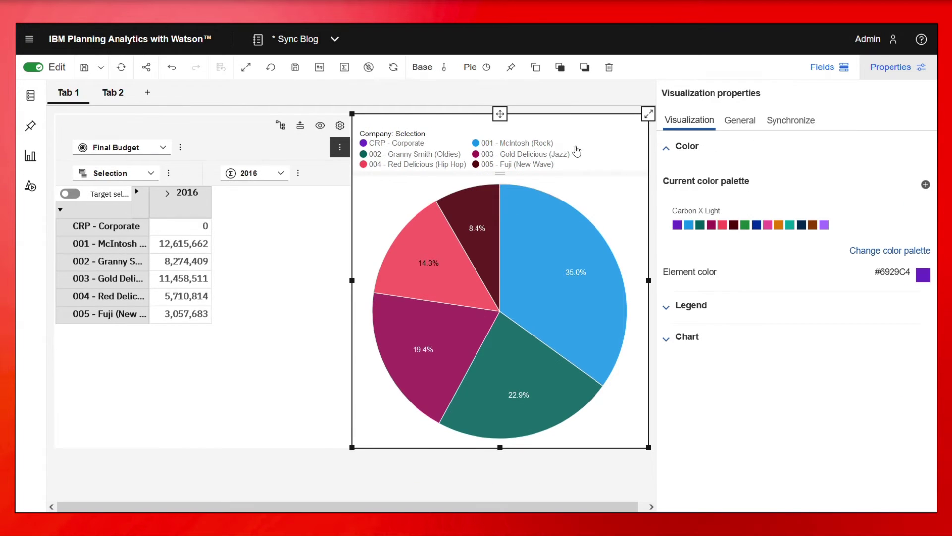
left_click(789, 126)
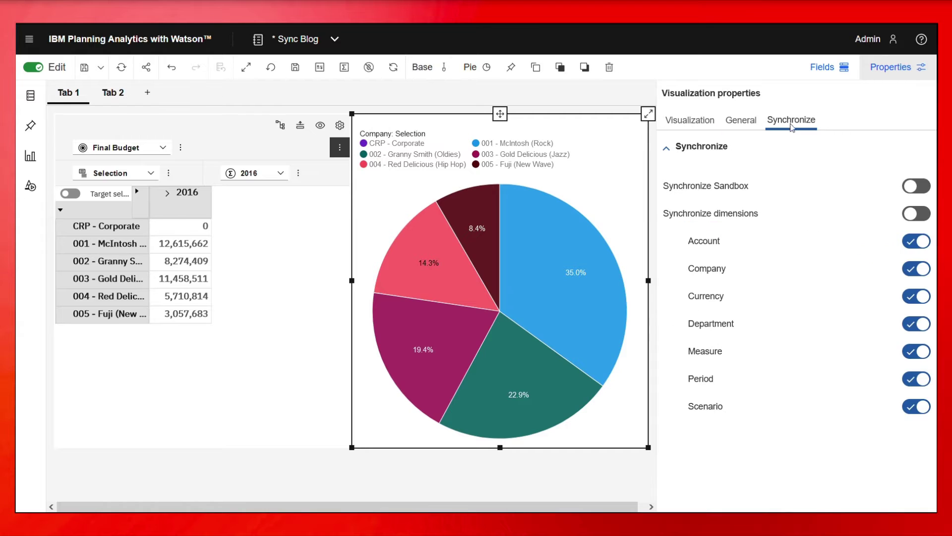
left_click(916, 215)
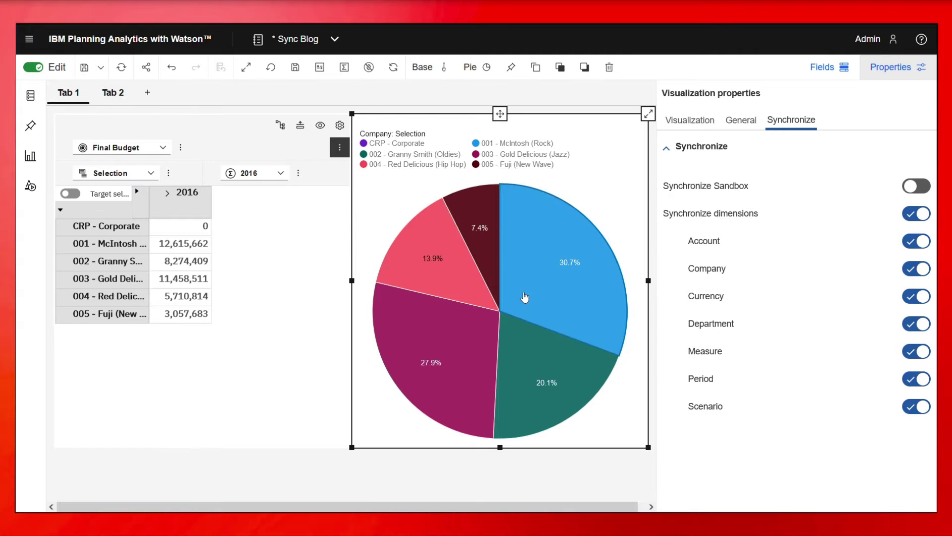
left_click(908, 75)
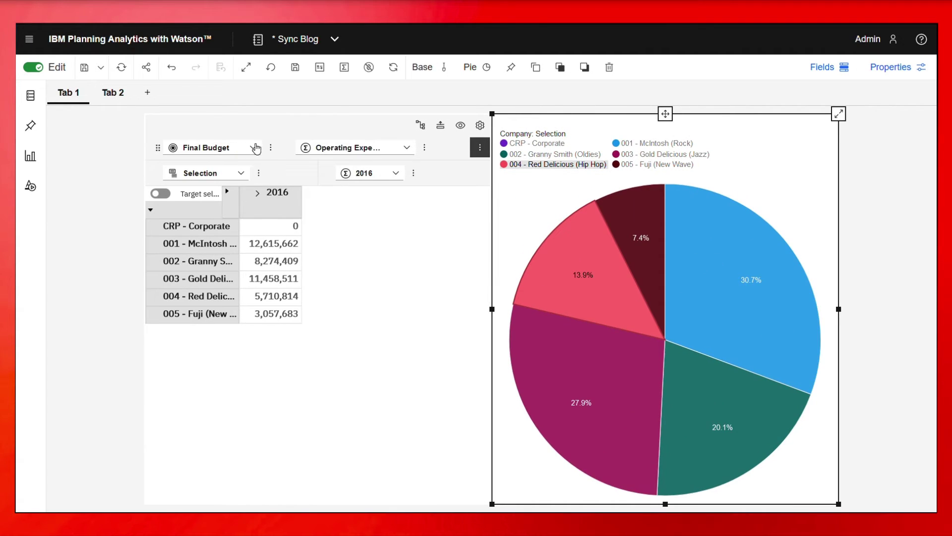
- Set the table back to Plan so the pie shows 35.0%, 22.9% and 19.4%
left_click(35, 71)
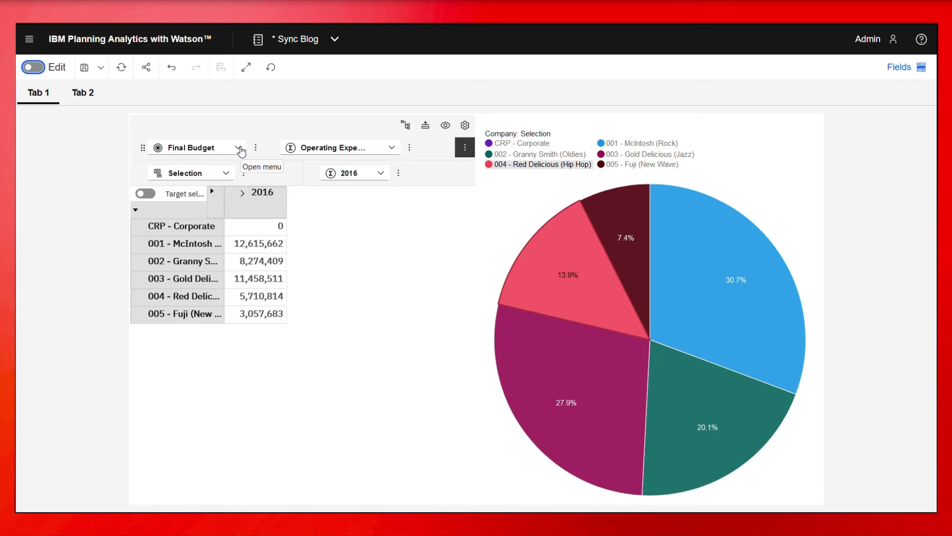
left_click(239, 148)
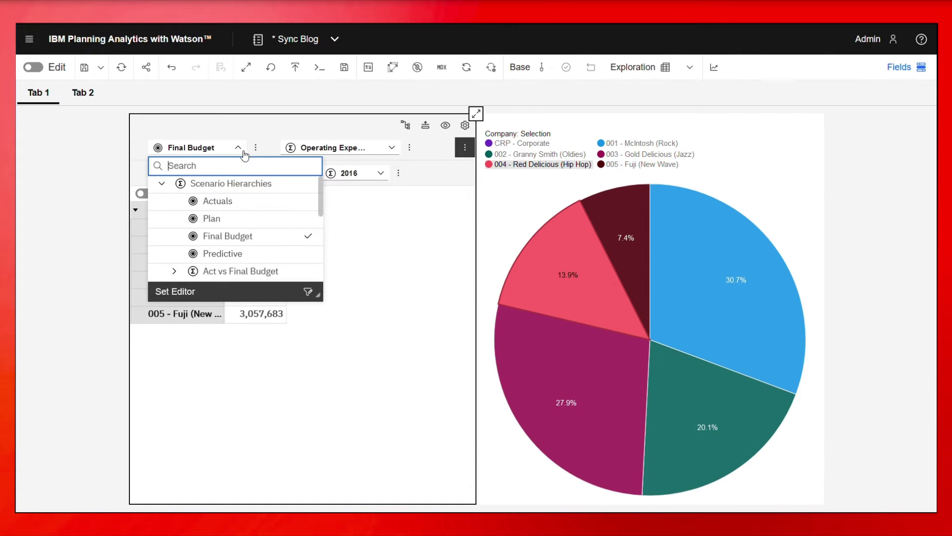
left_click(231, 224)
left_click(647, 292)
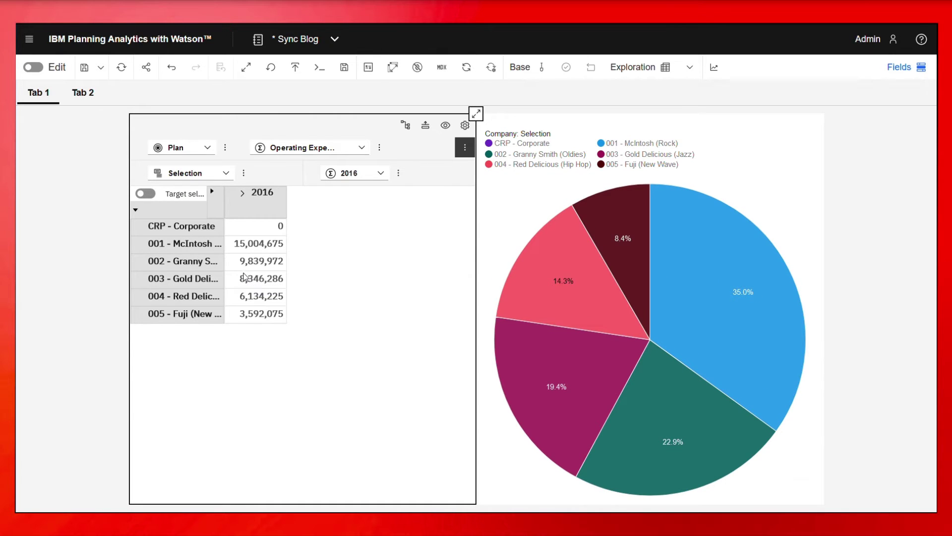
mouse_move(621, 217)
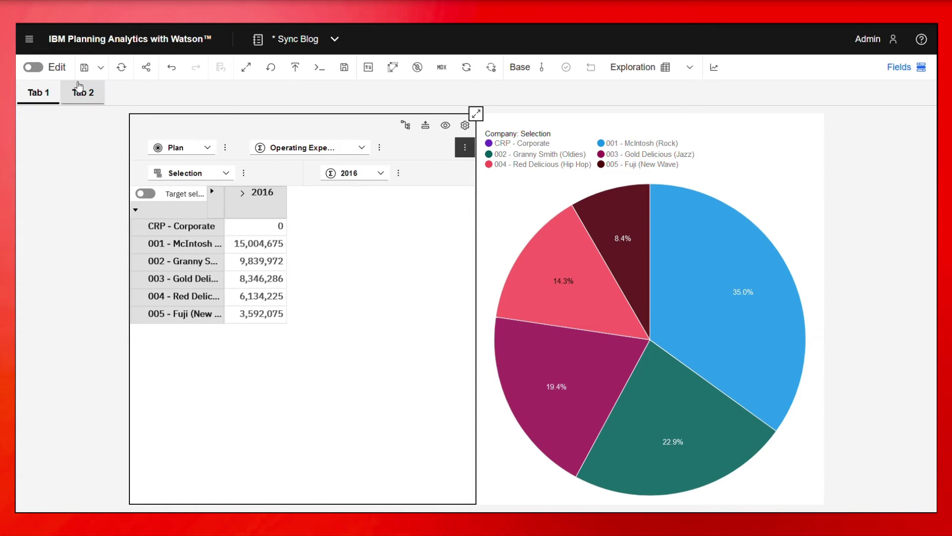
- Switch Tab 1's scenario to Final Budget and see that Tab 2 still shows Plan
left_click(80, 94)
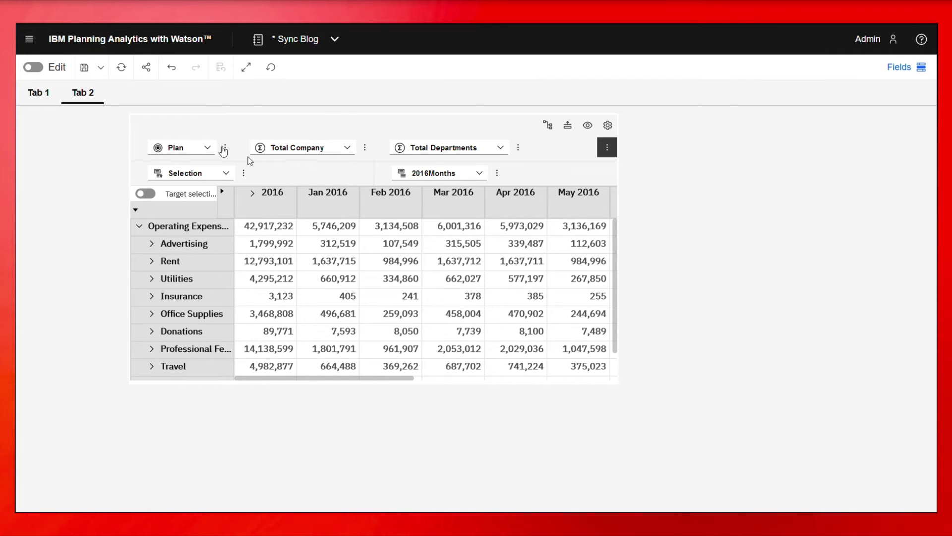
left_click(40, 99)
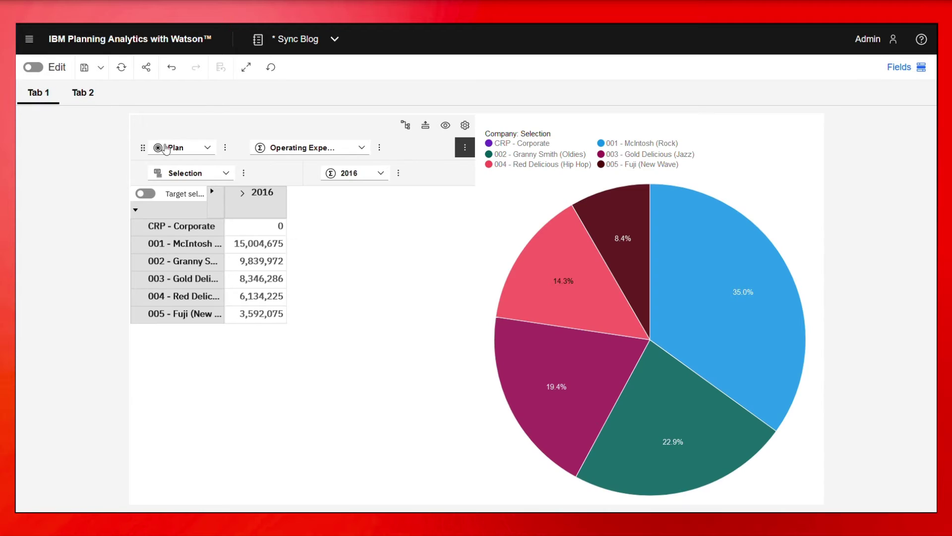
left_click(209, 149)
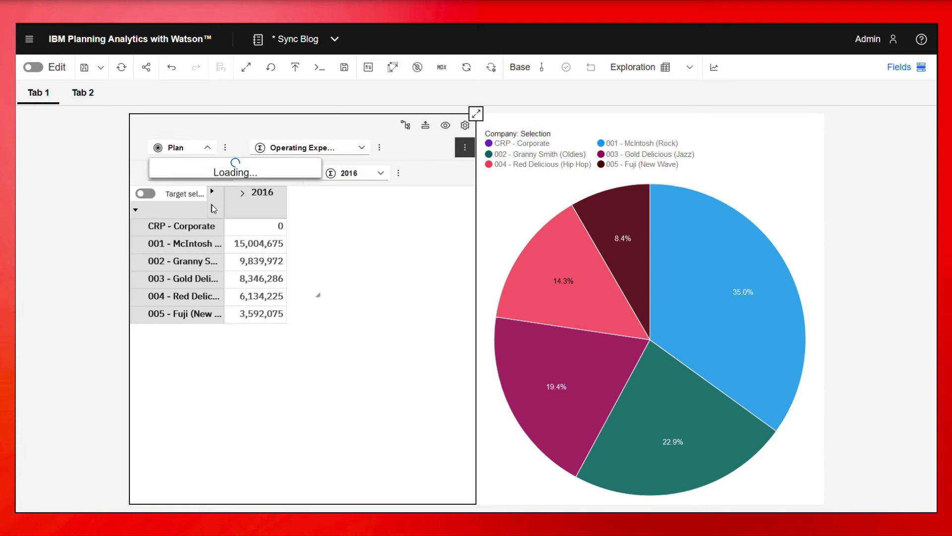
left_click(222, 237)
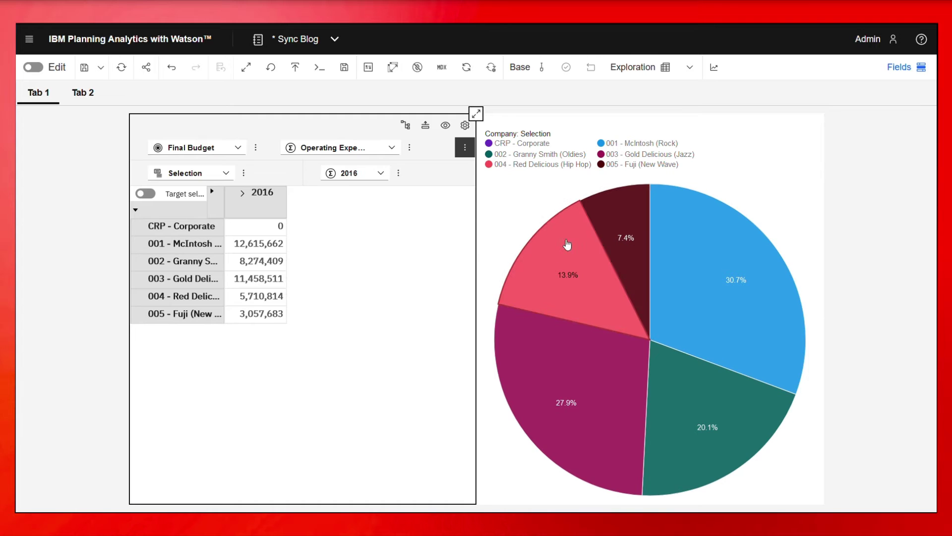
left_click(85, 97)
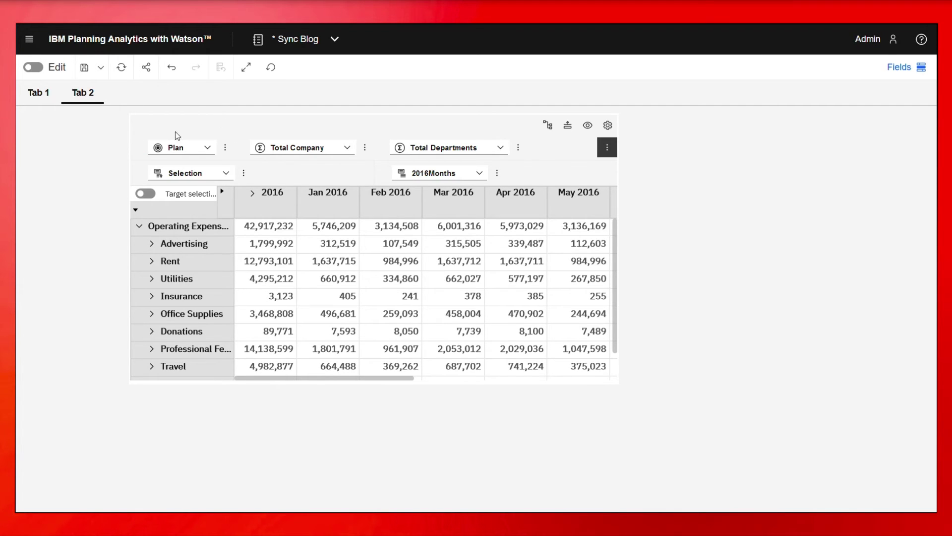
- Sync only Scenario on Tab 2's table, unticking Account, Company, Currency, Department and Period
left_click(33, 67)
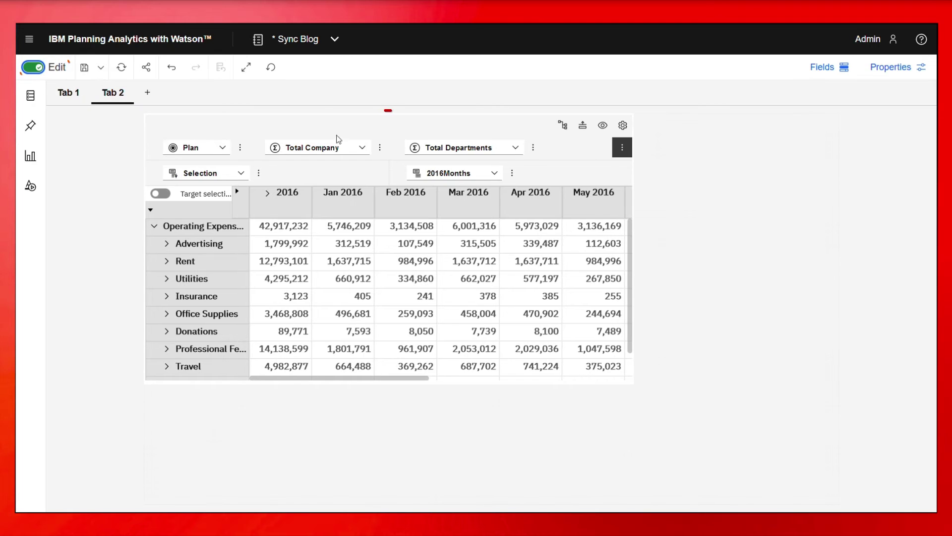
left_click(379, 132)
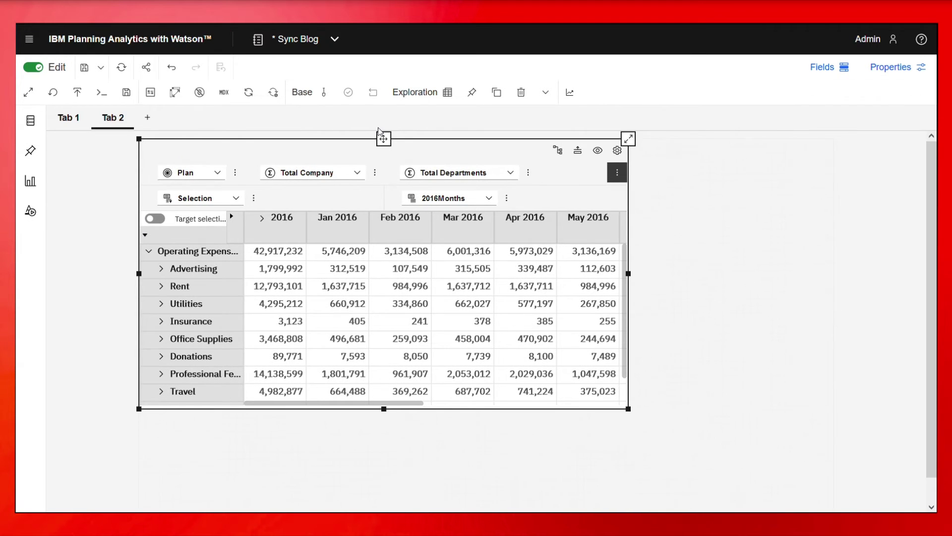
left_click(914, 69)
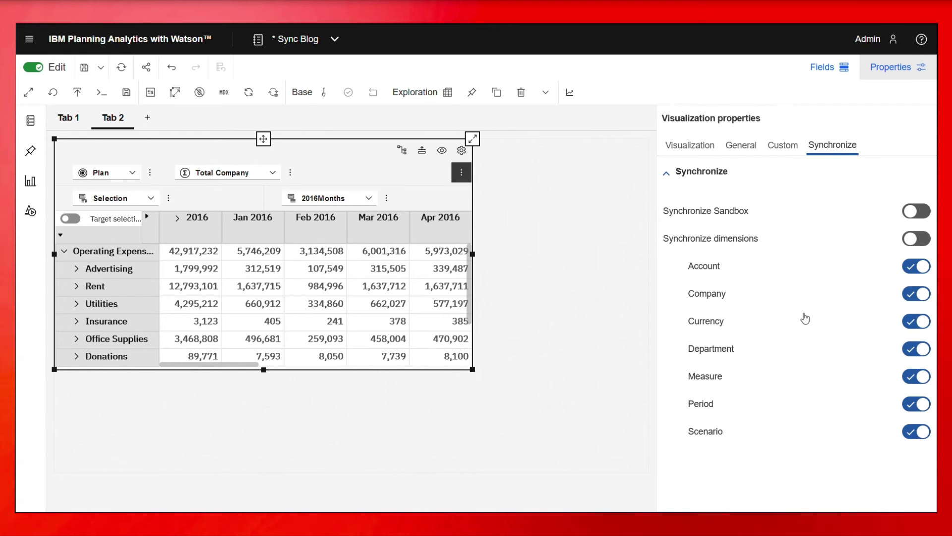
left_click(916, 269)
left_click(918, 297)
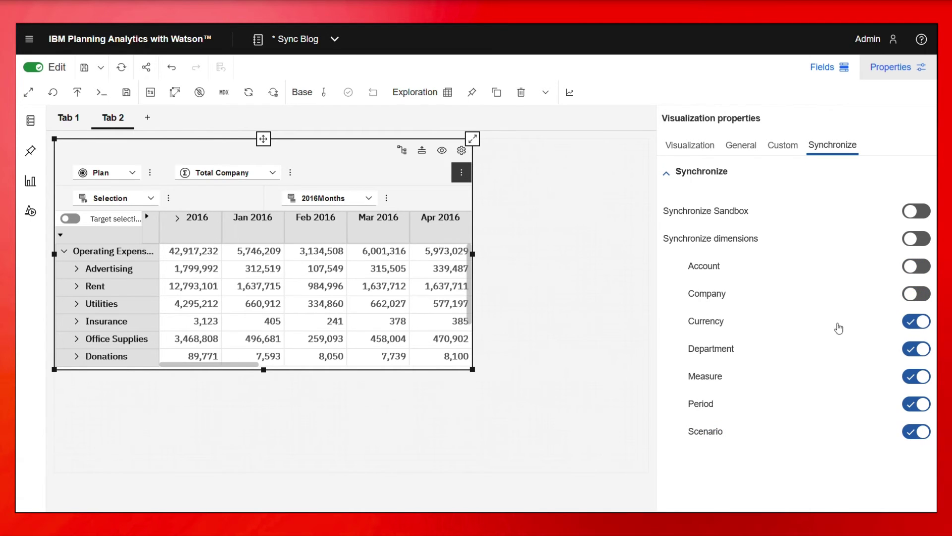
left_click(910, 326)
left_click(919, 355)
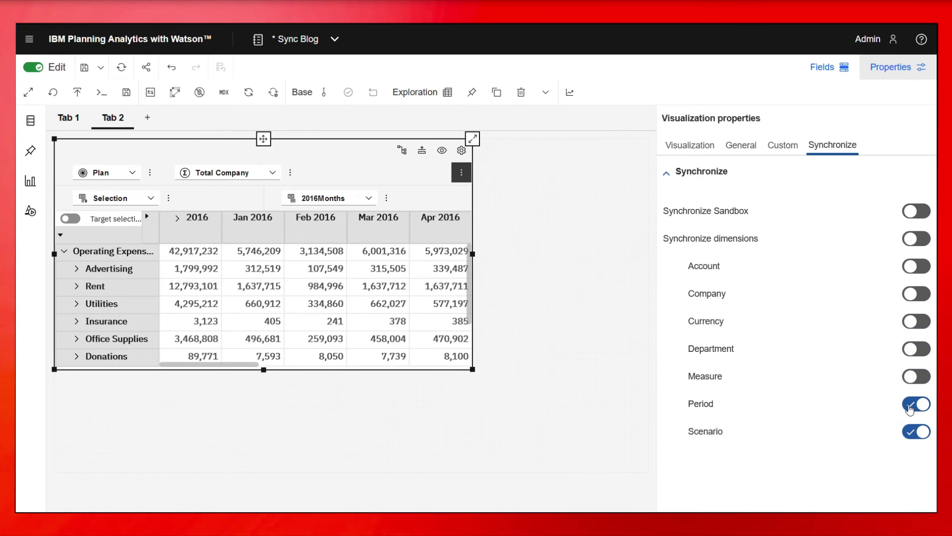
left_click(910, 409)
left_click(916, 242)
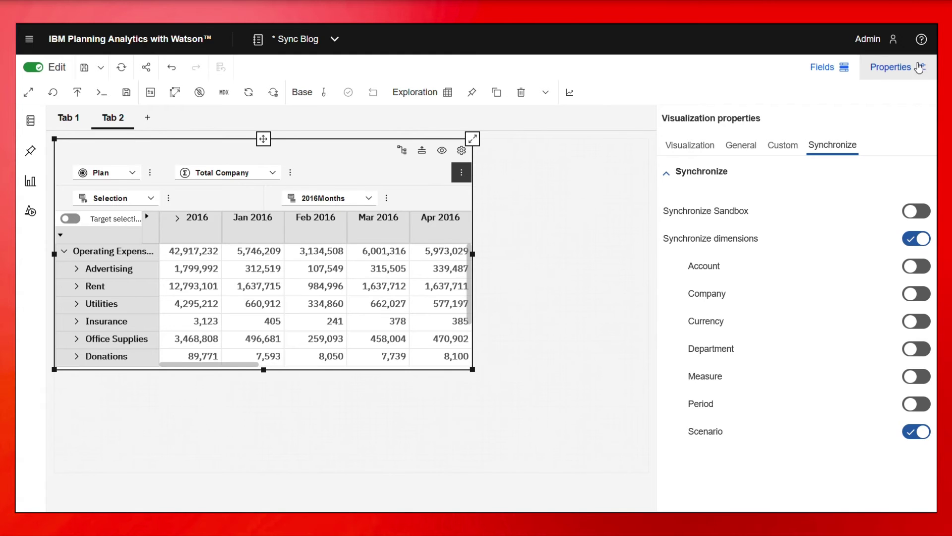
left_click(905, 71)
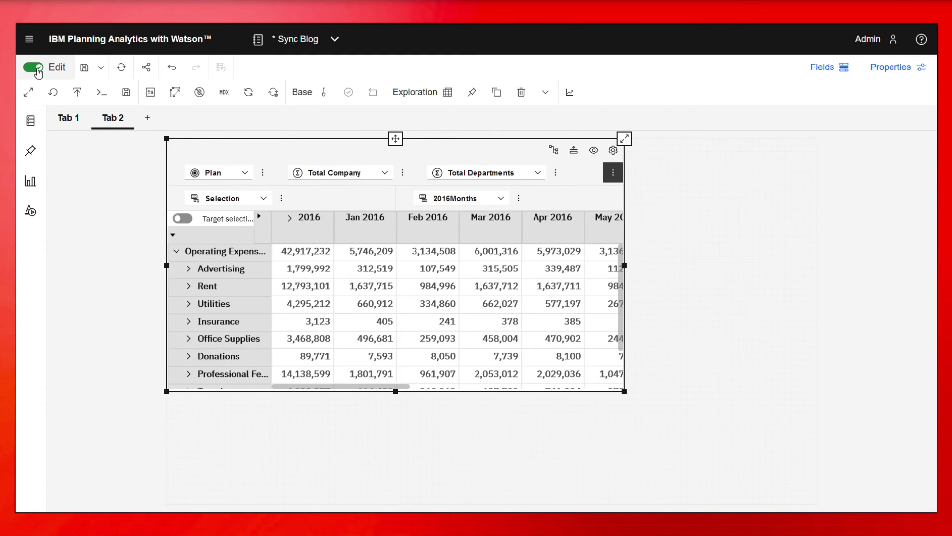
- Outside edit mode, compare Tab 1 and Tab 2 to test the scenario sync
left_click(33, 67)
left_click(43, 104)
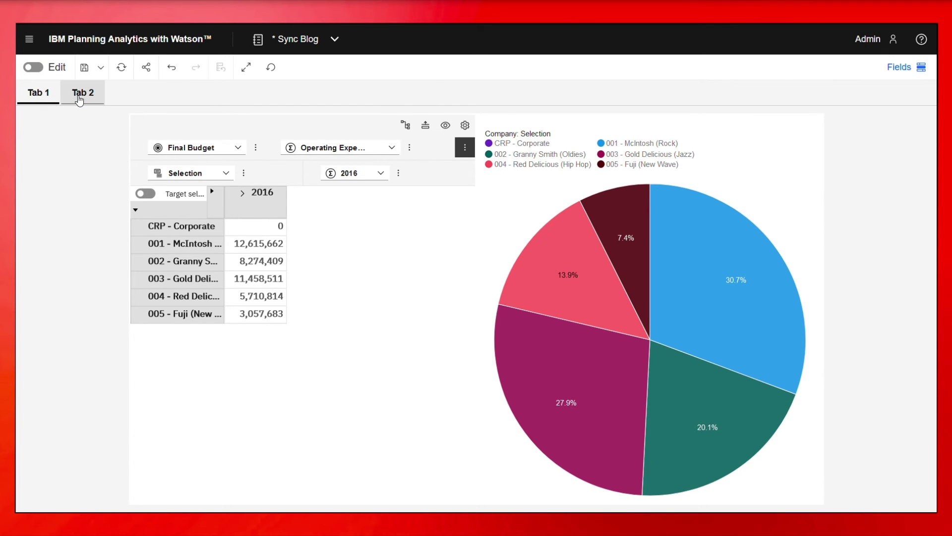
left_click(79, 100)
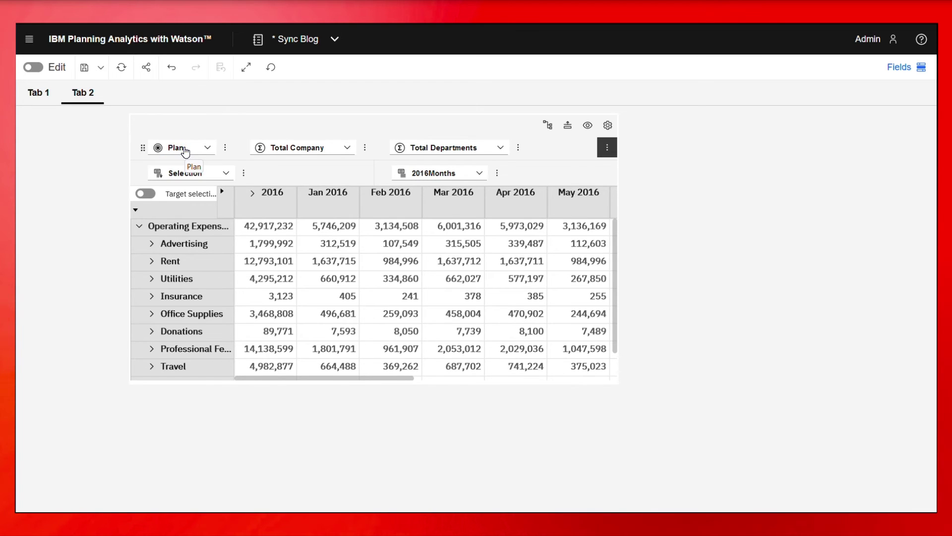
- Change the book's synchronization scope from Sheet to Book
left_click(32, 67)
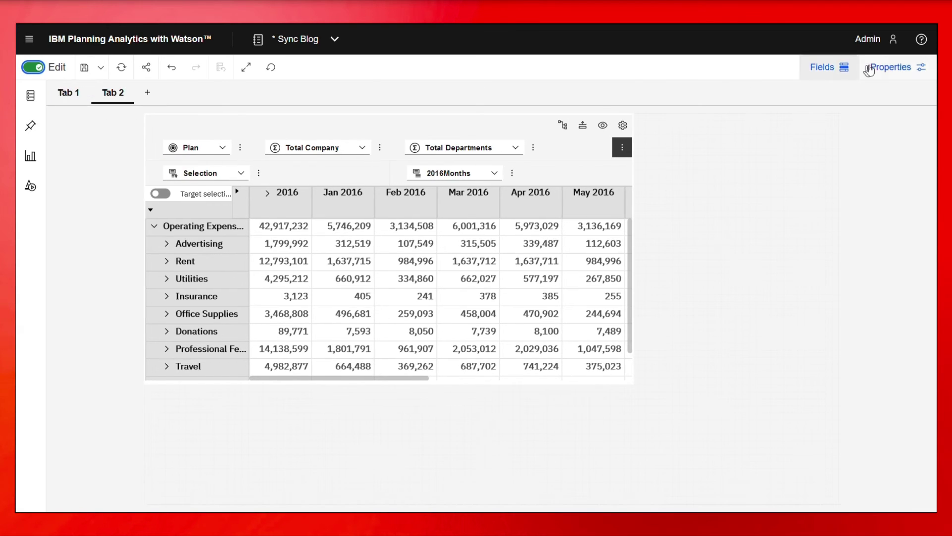
left_click(874, 69)
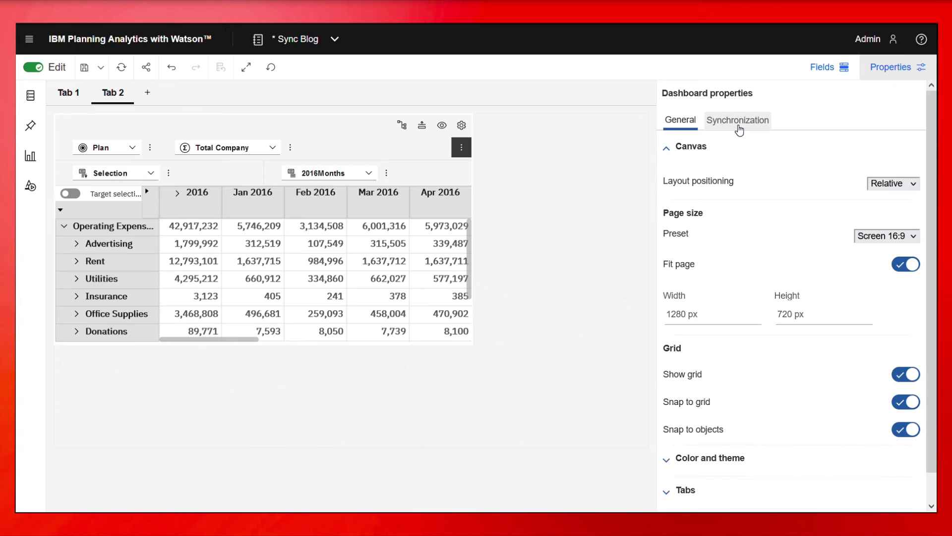
left_click(739, 124)
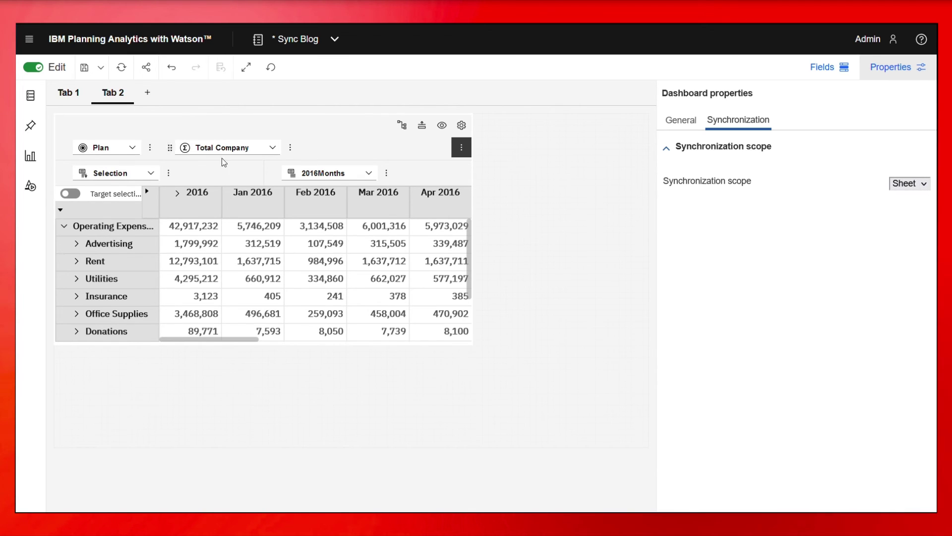
left_click(909, 186)
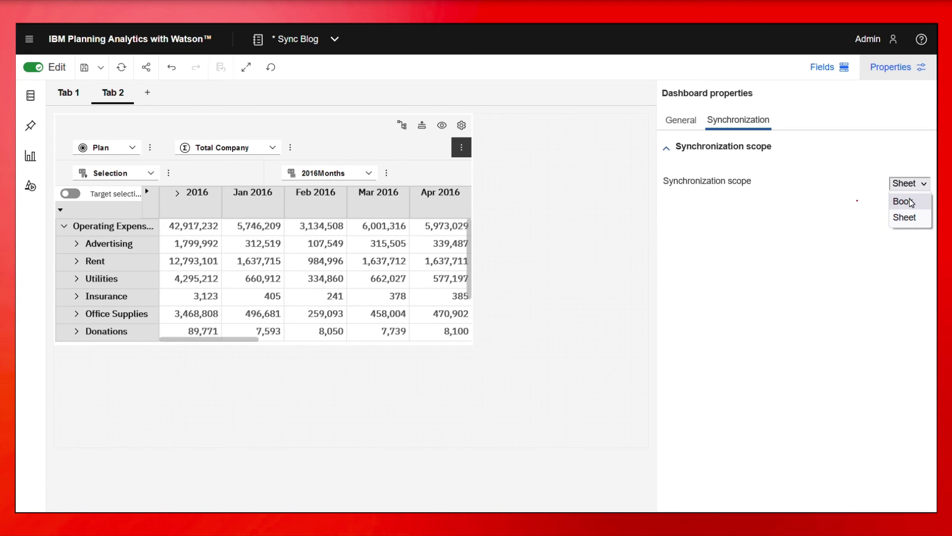
left_click(911, 206)
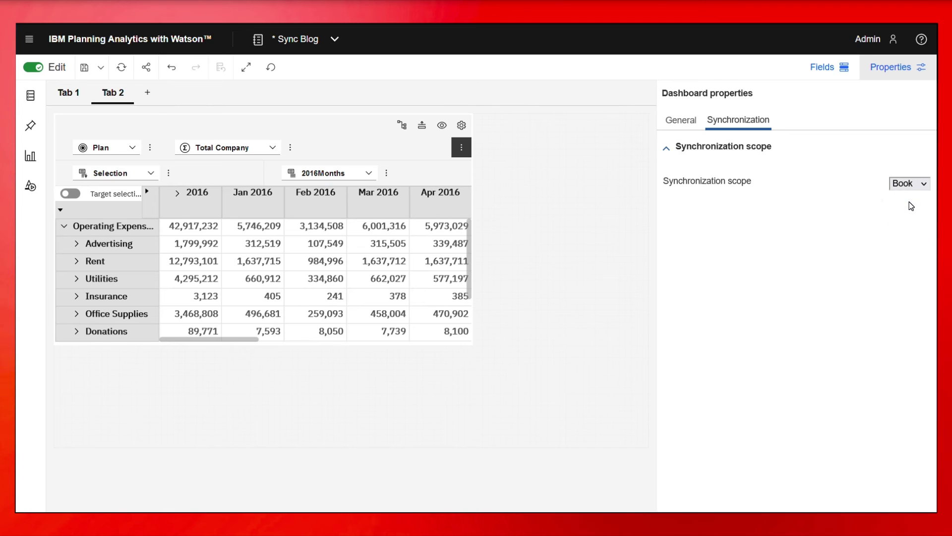
left_click(903, 68)
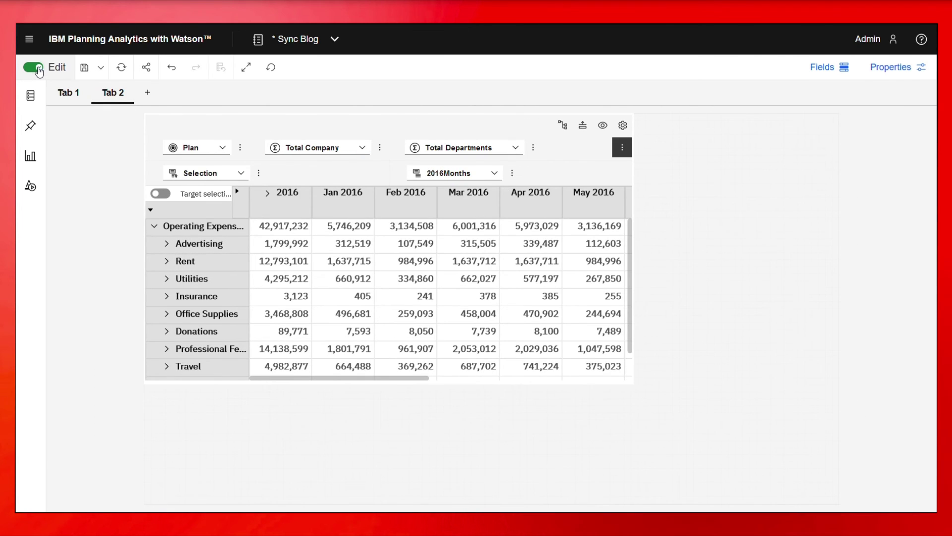
- Outside edit mode, check the current scenario on Tab 1 and Tab 2
left_click(35, 68)
left_click(34, 99)
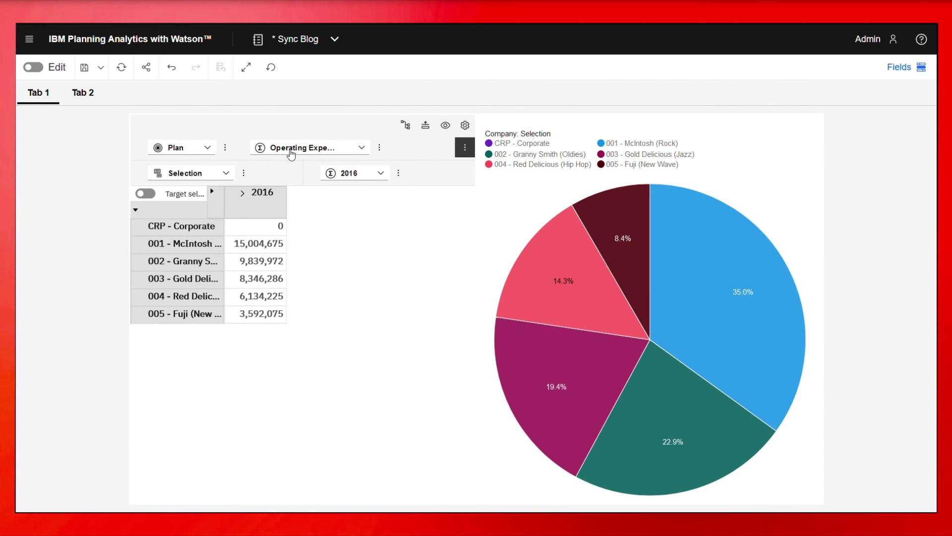
left_click(83, 94)
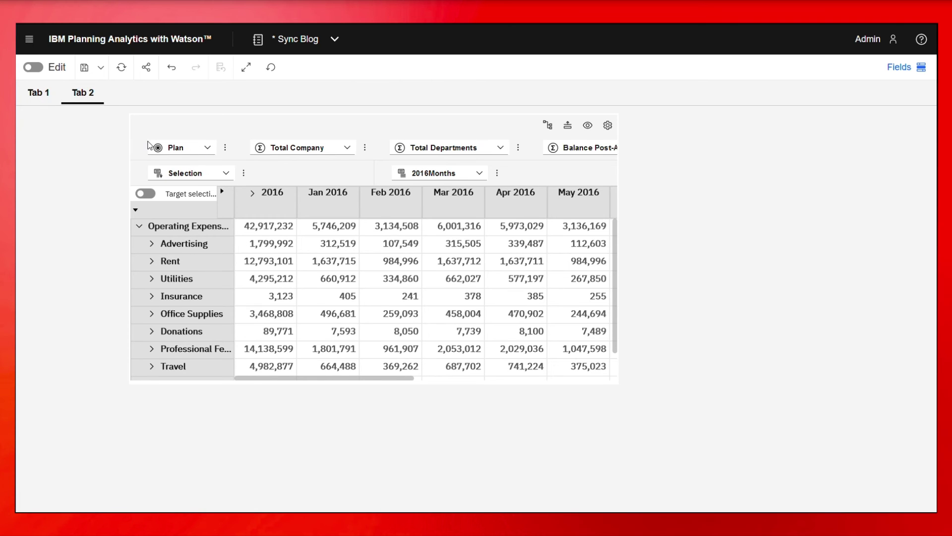
left_click(38, 94)
- Choose Final Budget on Tab 1 and verify Tab 2's monthly expenses follow it
left_click(204, 150)
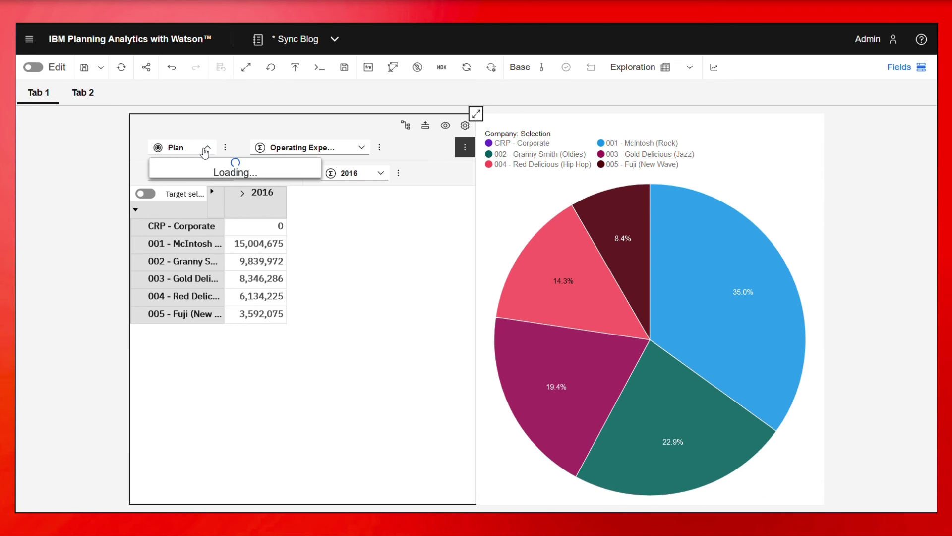
left_click(218, 236)
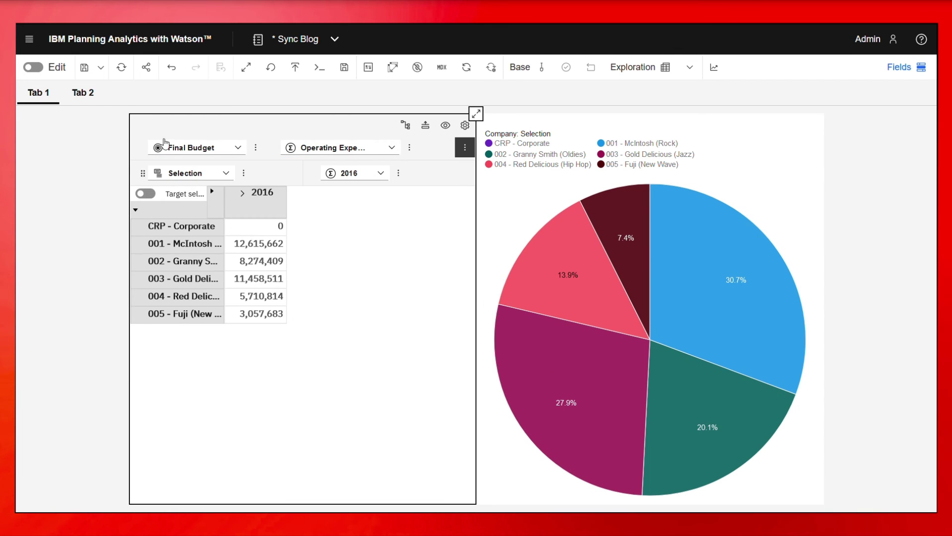
left_click(84, 95)
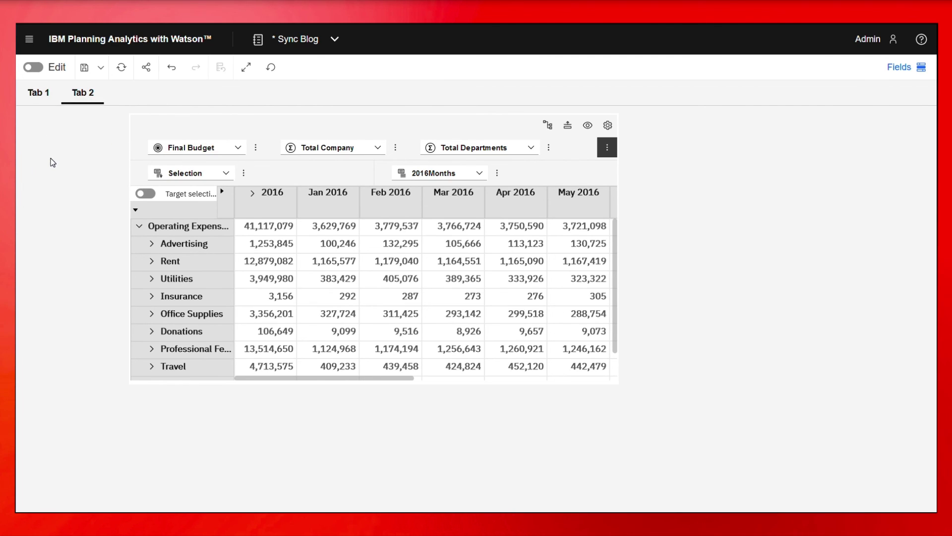
left_click(36, 102)
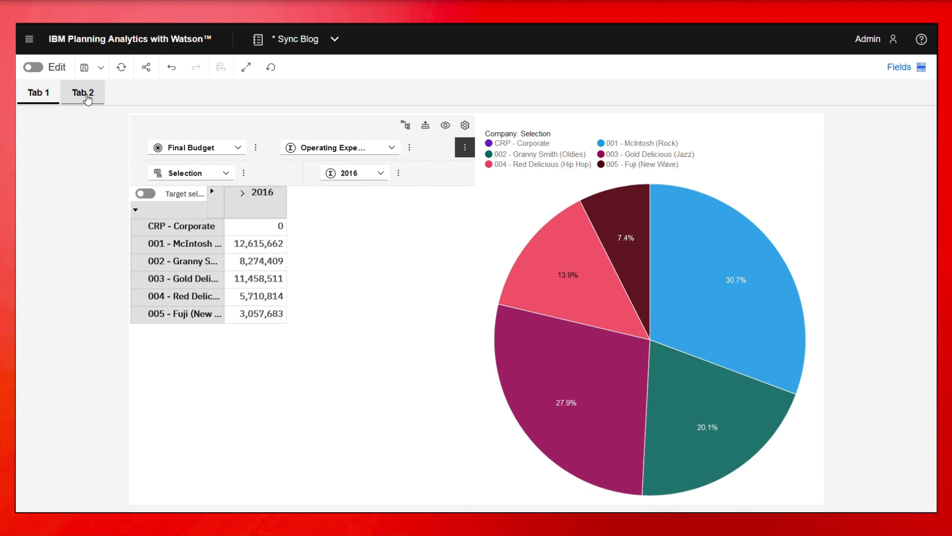
left_click(83, 93)
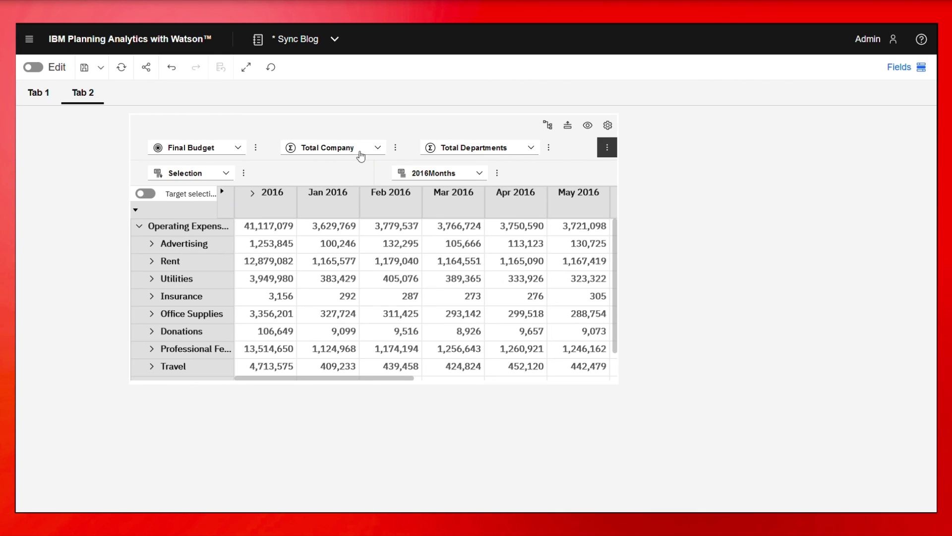